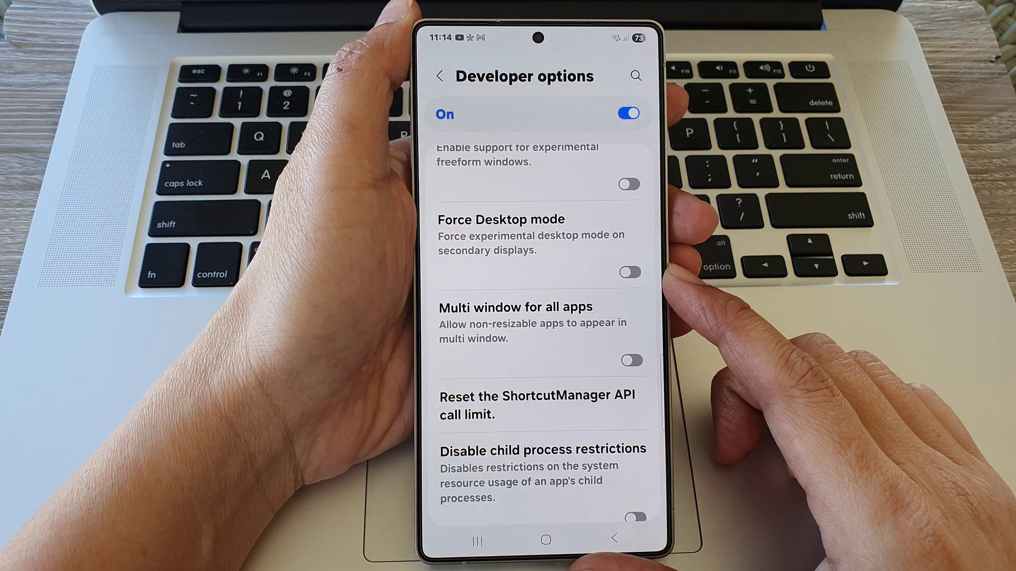
Step: Exit Developer options to the home screen via the navigation bar Home button
left_click(546, 541)
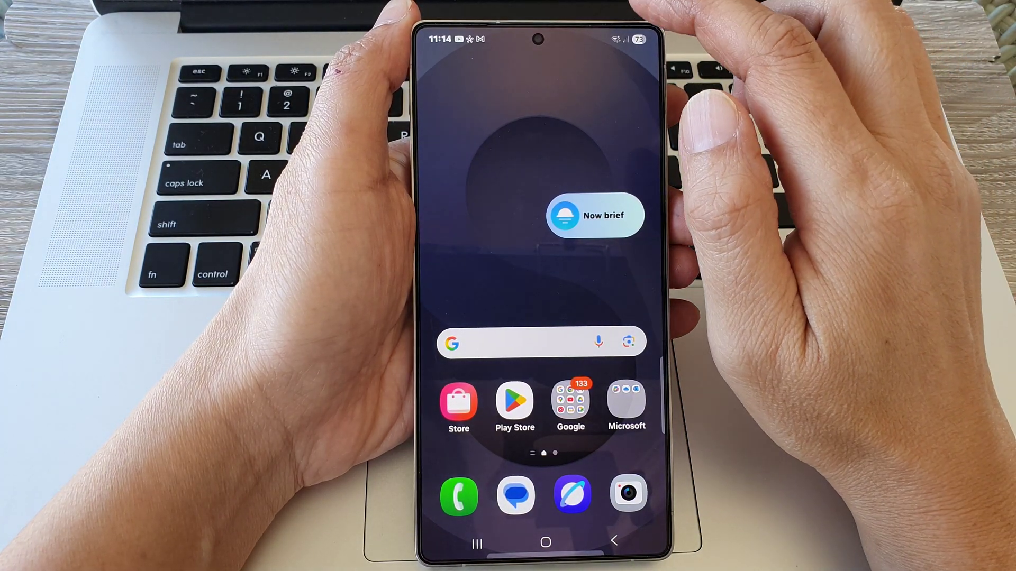
Step: Reopen Developer options from Settings via the Quick Settings gear icon
left_click_drag(619, 32, 619, 317)
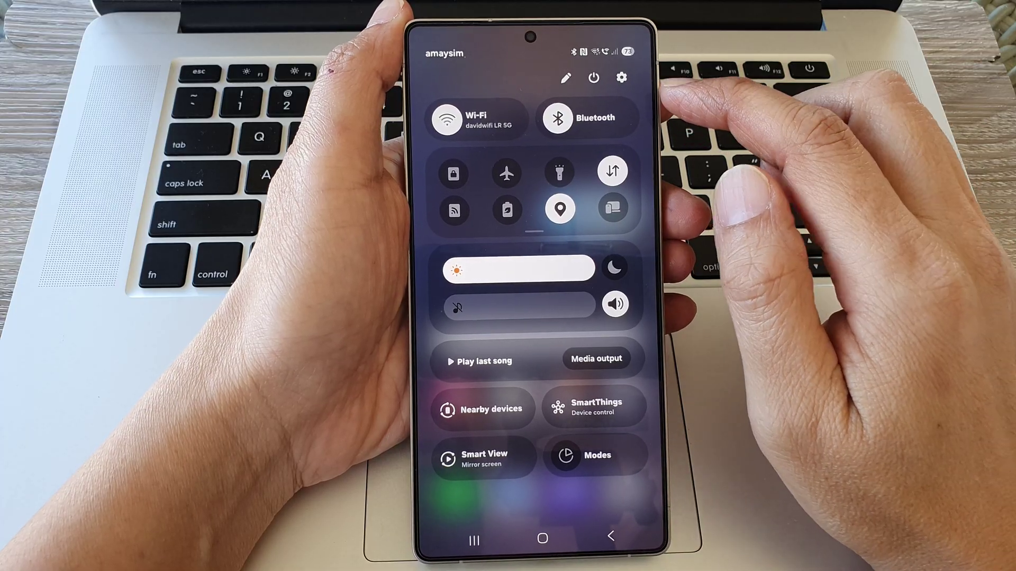
left_click(622, 77)
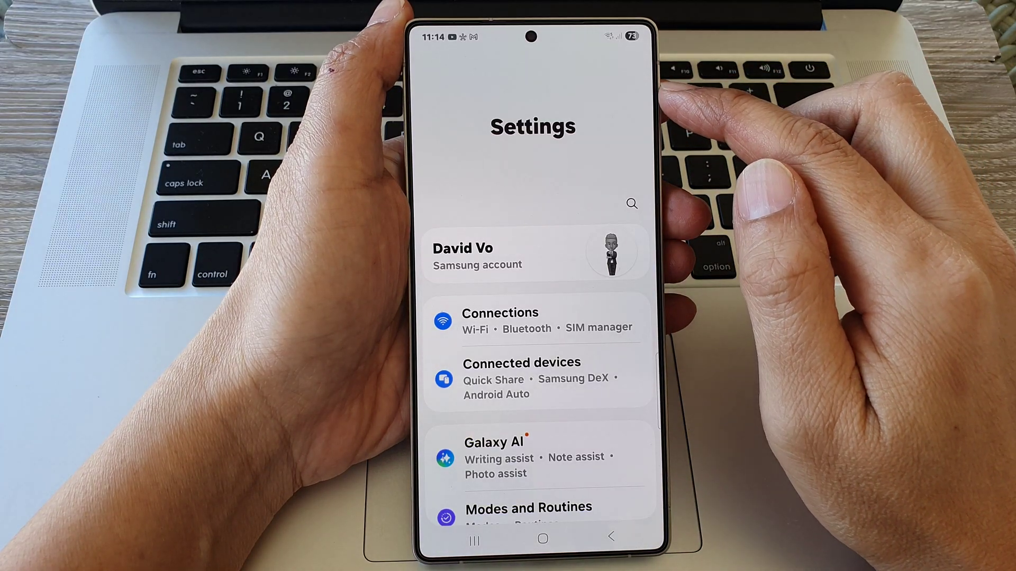
scroll(541, 333, "down", 10)
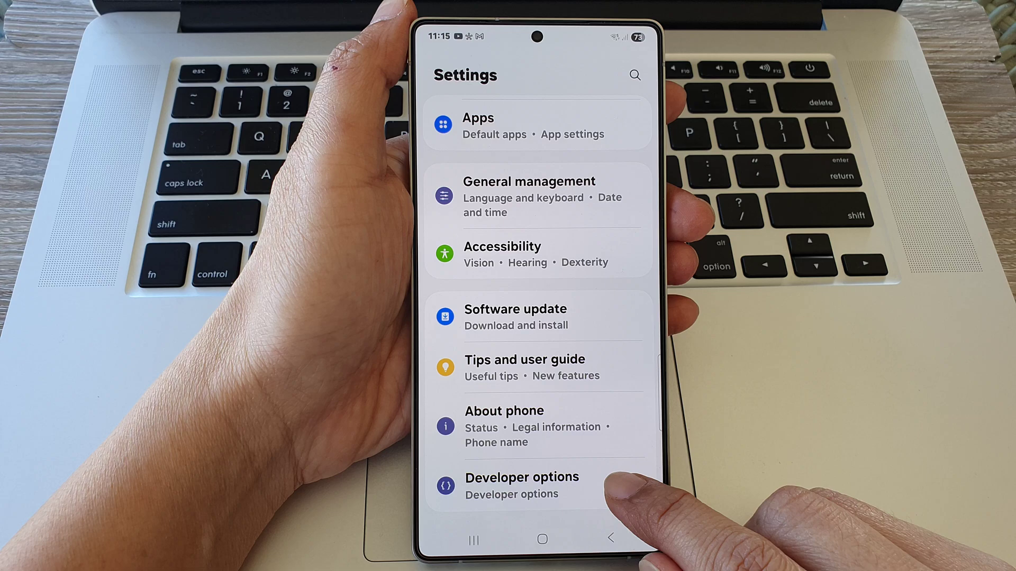
left_click(540, 485)
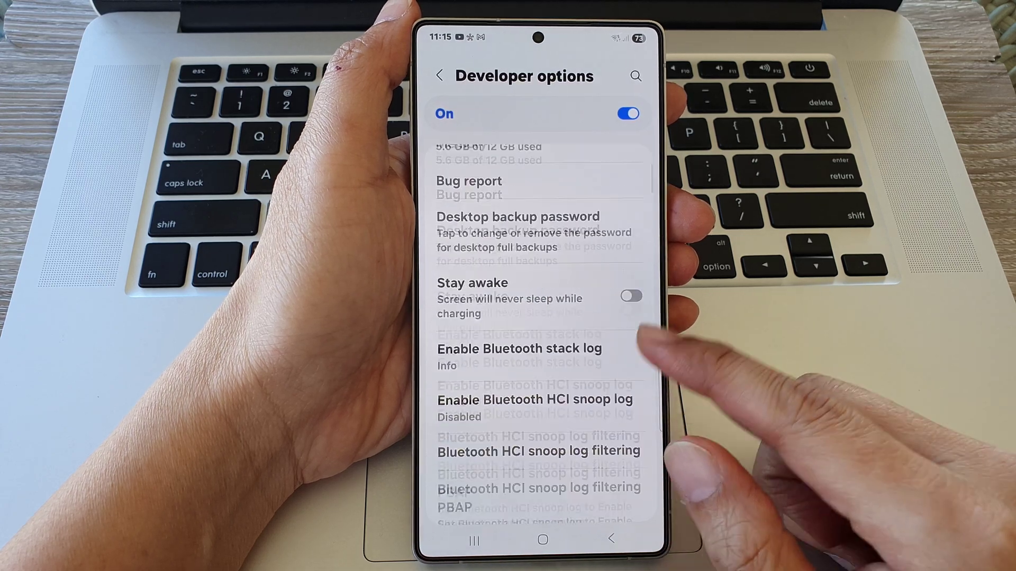
scroll(635, 382, "down", 5)
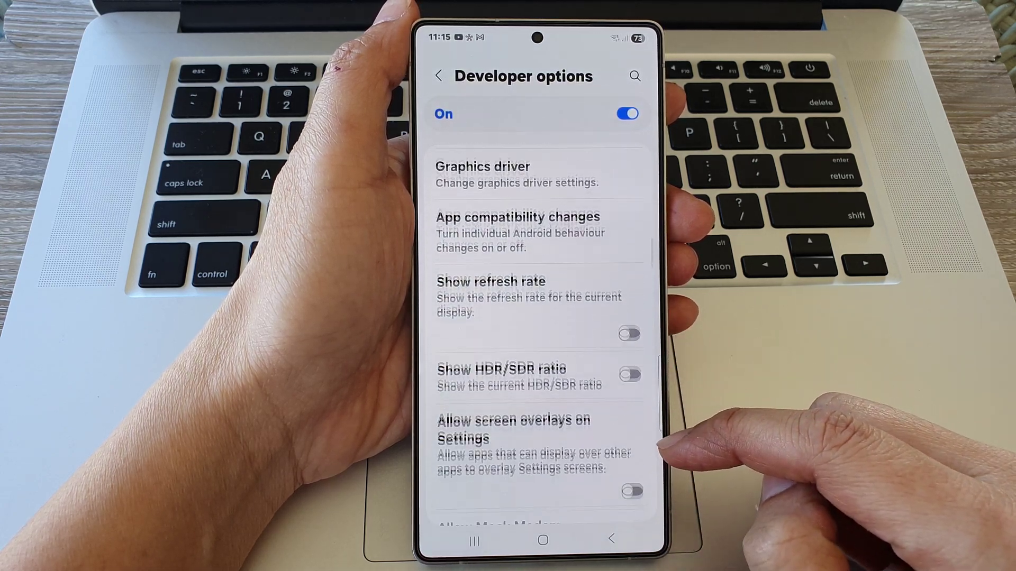
scroll(540, 334, "down", 10)
scroll(540, 333, "down", 10)
scroll(539, 333, "down", 10)
scroll(540, 334, "down", 10)
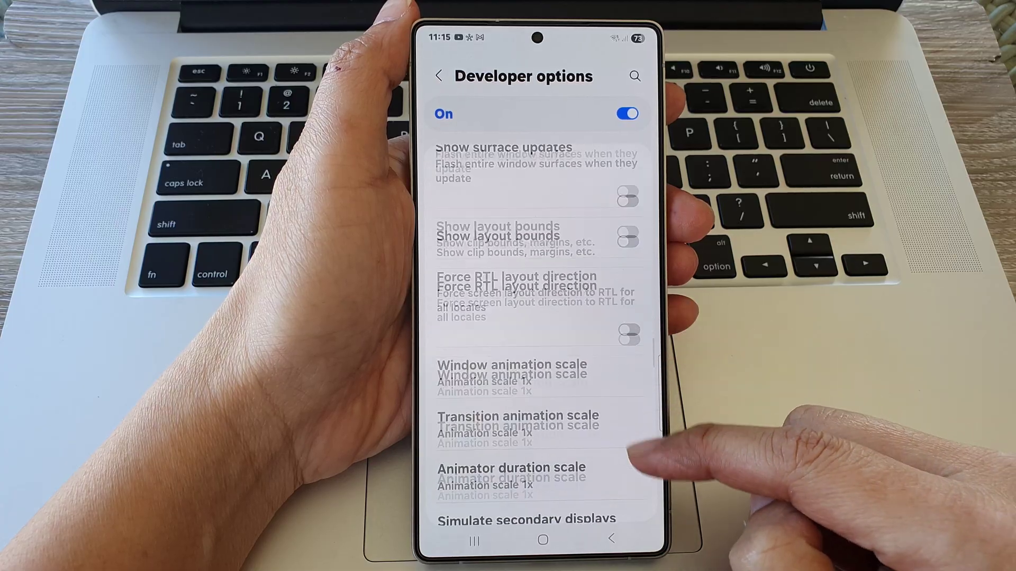
scroll(540, 334, "down", 10)
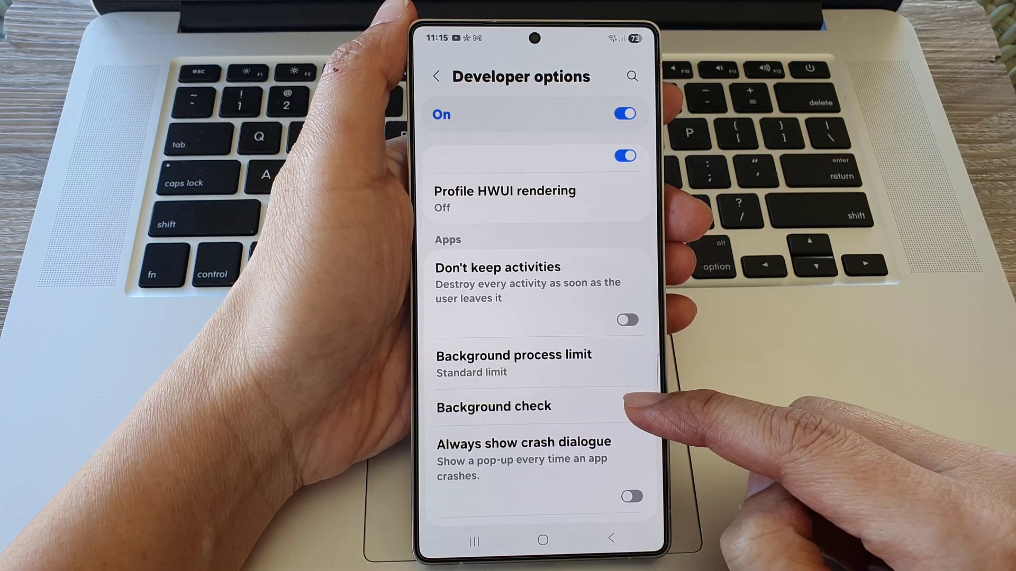
scroll(539, 334, "down", 3)
scroll(540, 333, "down", 3)
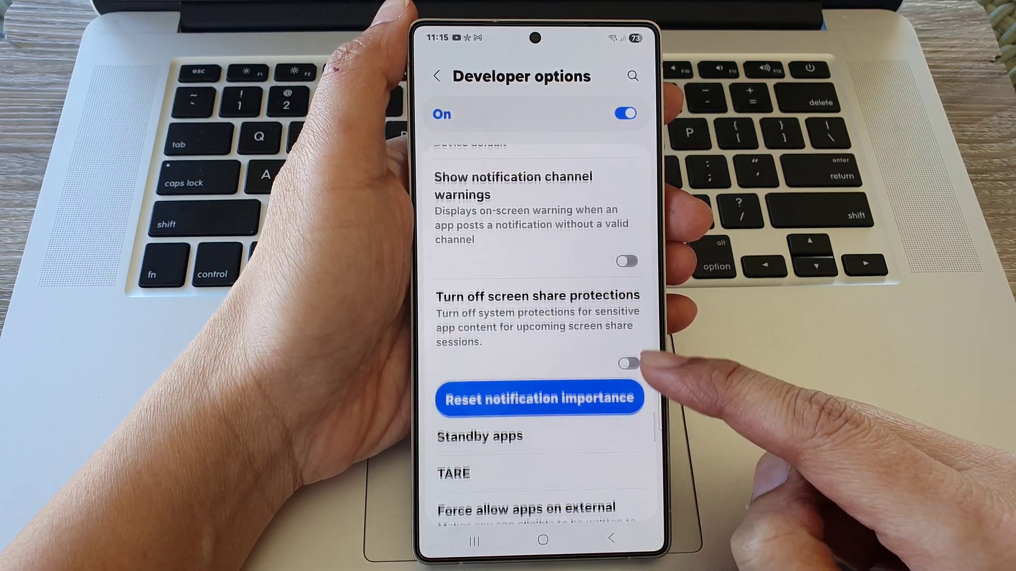
scroll(540, 333, "down", 2)
scroll(540, 333, "down", 2)
scroll(540, 334, "down", 2)
scroll(539, 334, "down", 2)
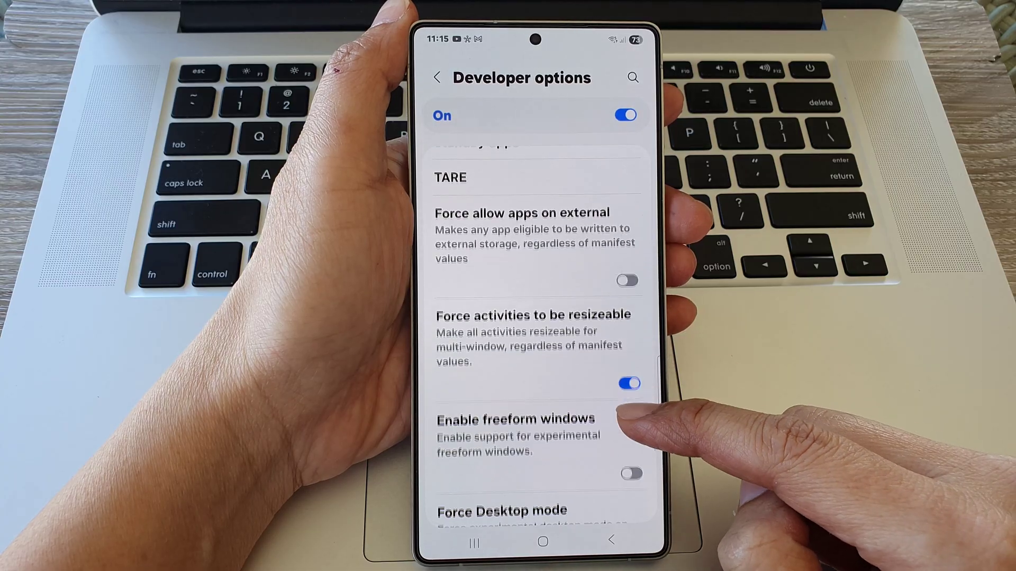
scroll(540, 333, "up", 2)
scroll(539, 333, "down", 2)
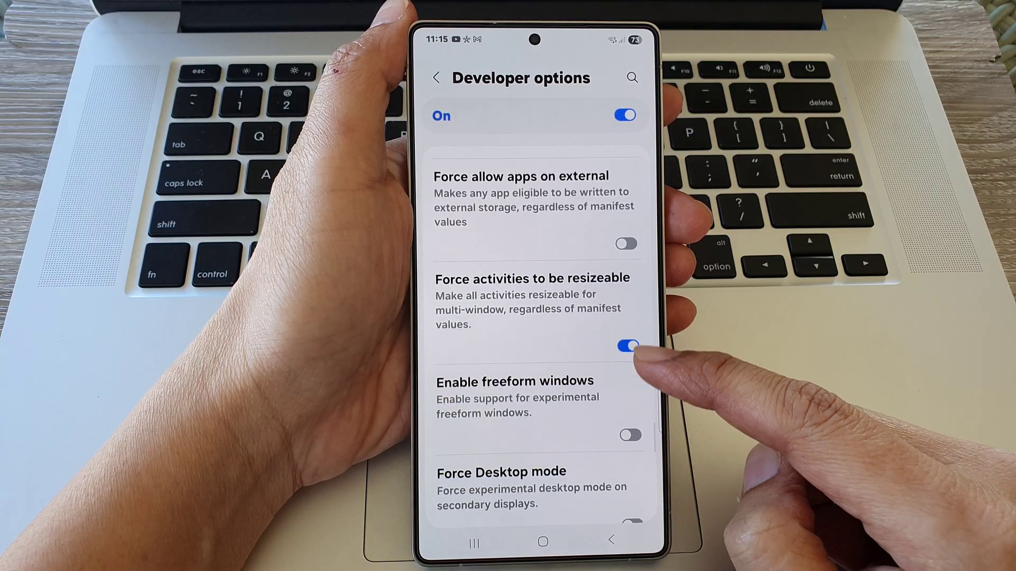
scroll(540, 333, "down", 1)
scroll(540, 333, "down", 2)
scroll(539, 333, "down", 1)
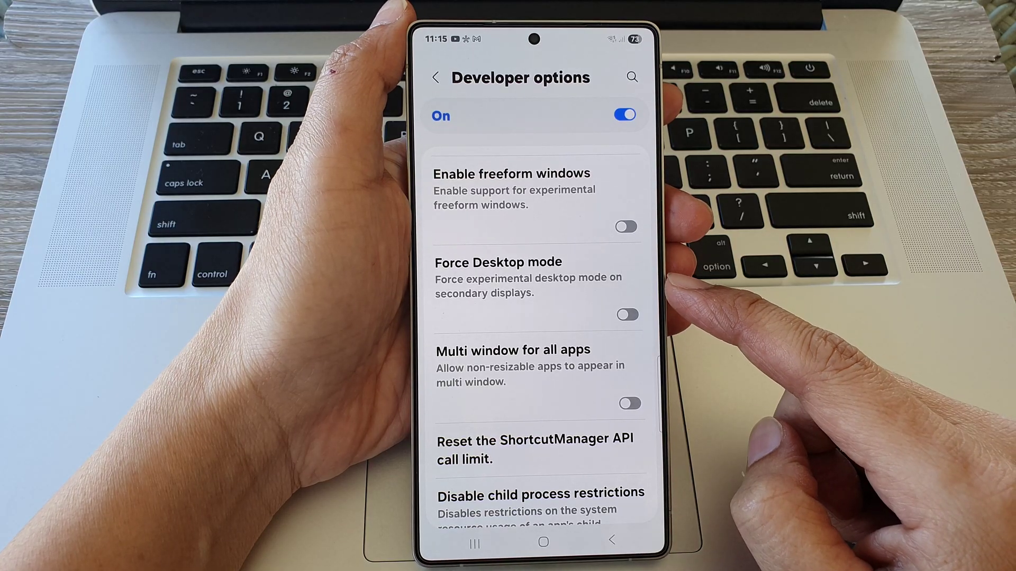
Step: Enable Force Desktop mode, choose Restart later, then turn Force Desktop mode back off
left_click(627, 314)
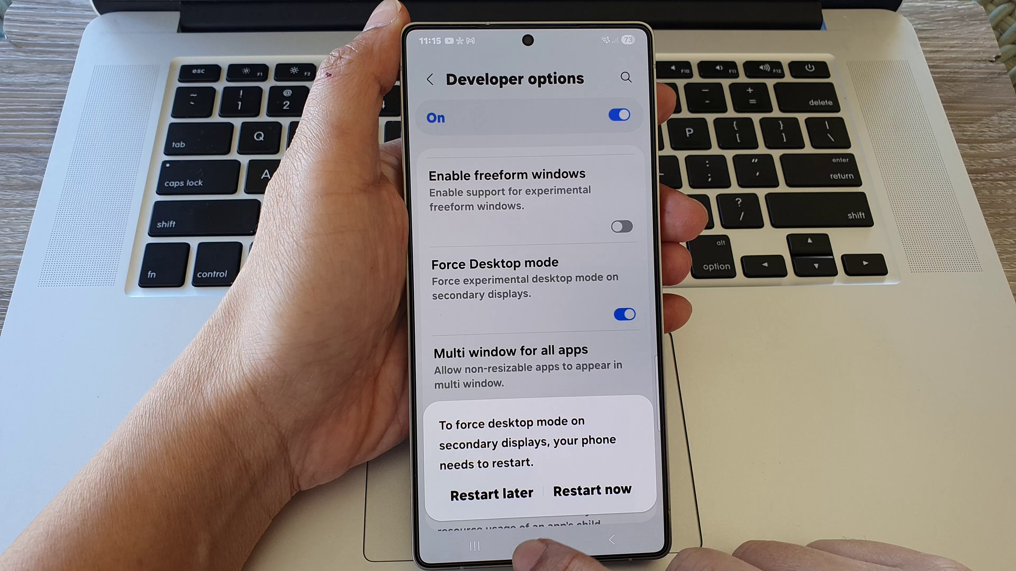
left_click(476, 493)
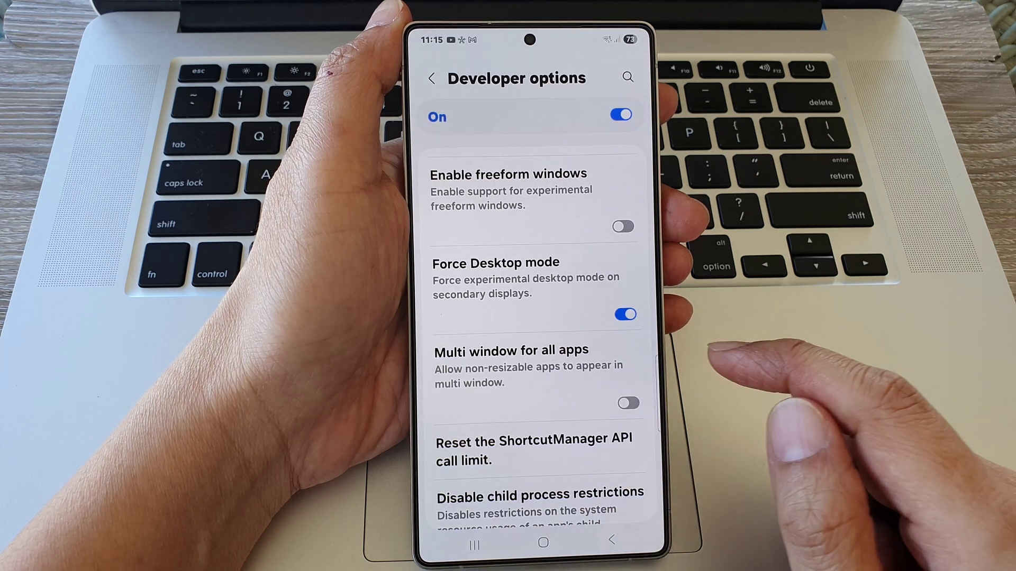
left_click(625, 314)
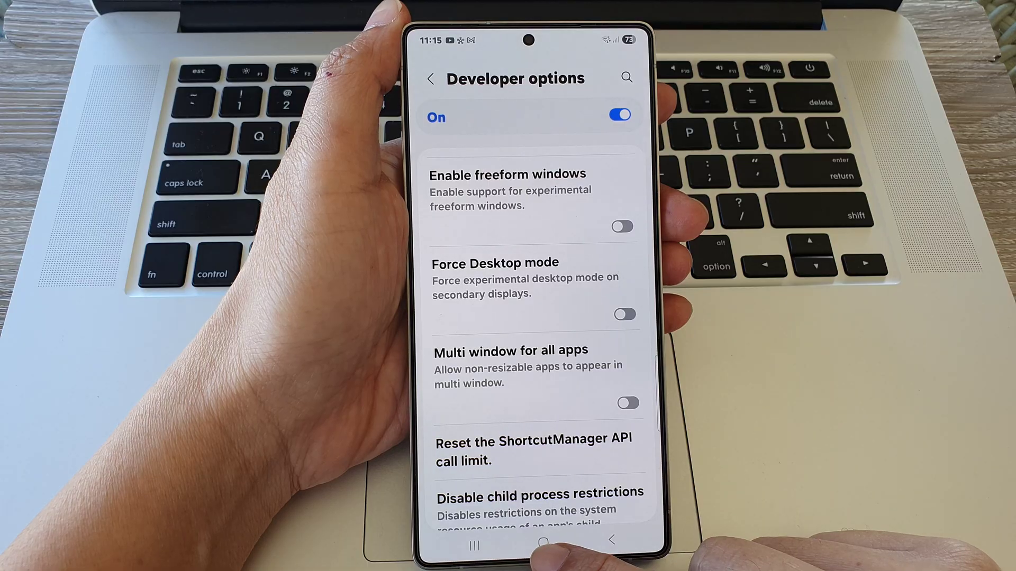
Step: Return home from Developer options with Force Desktop mode off and no restart pending
left_click(542, 544)
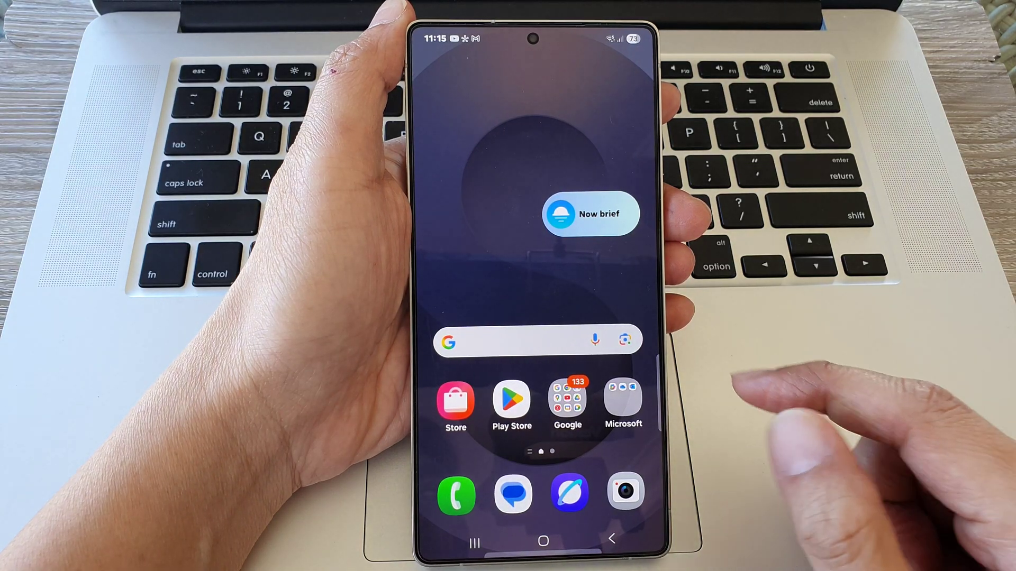